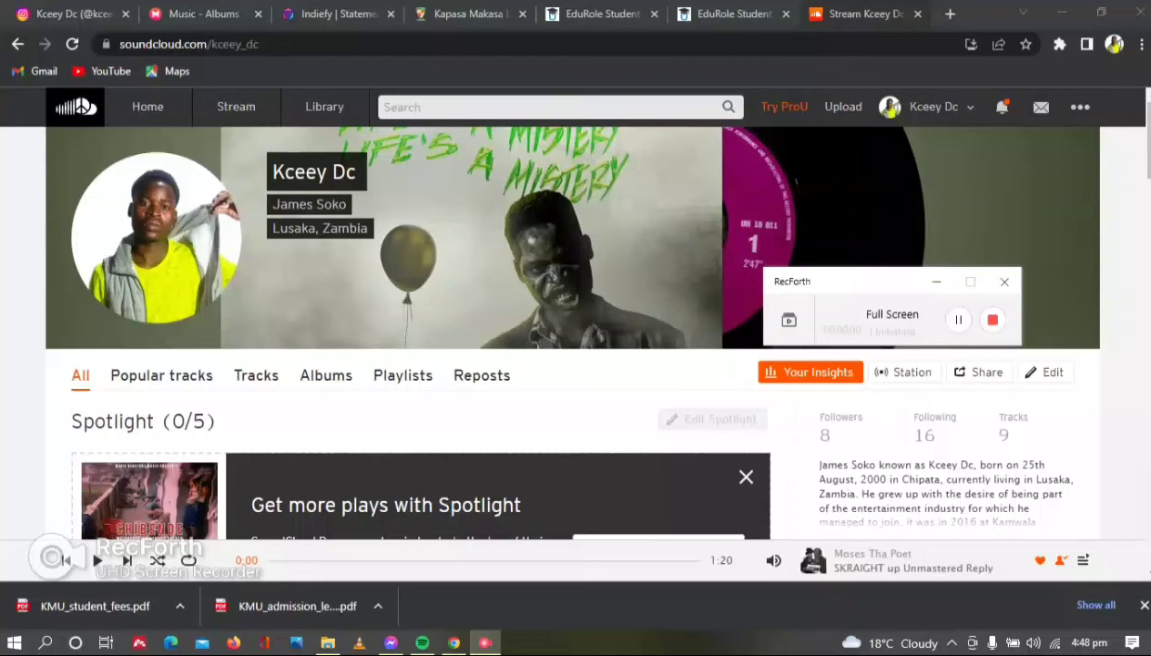
# Step: Scroll the profile's track list down to Lost Too Many (Steve)
pyautogui.moveTo(868, 282); pyautogui.dragTo(858, 370)
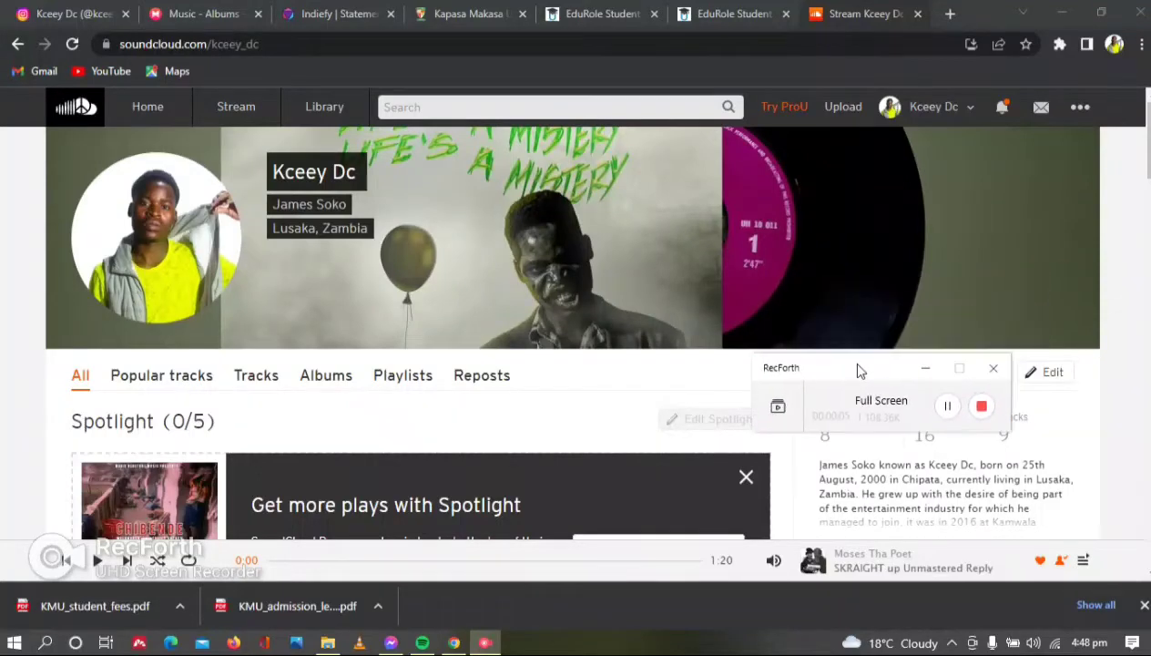
pyautogui.click(926, 368)
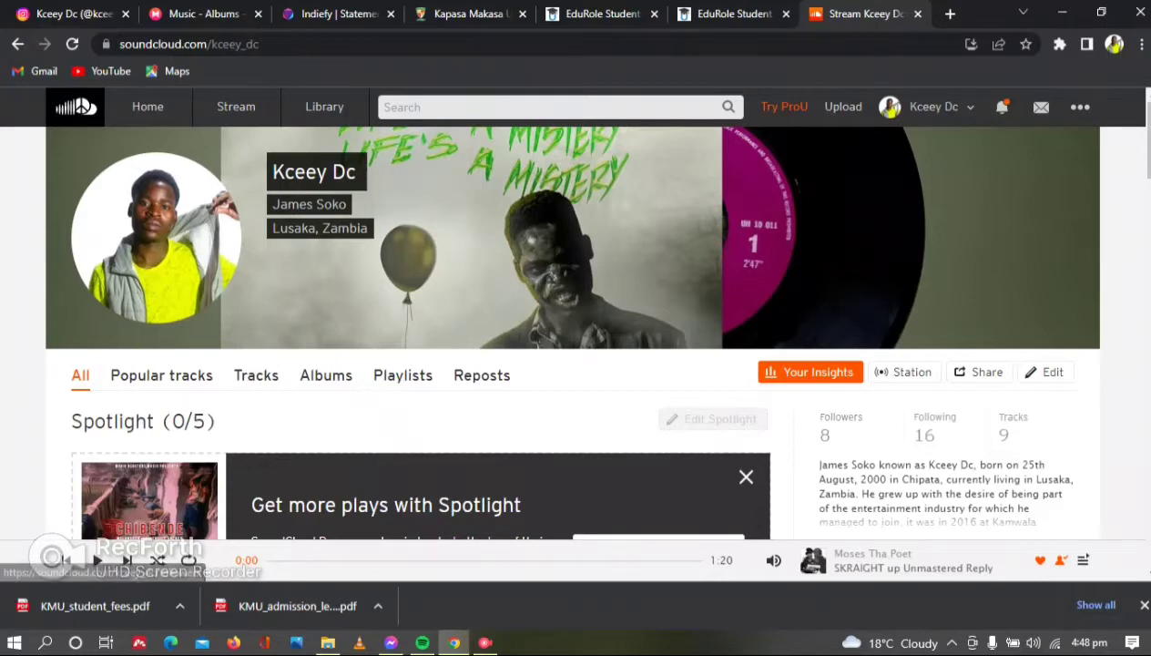
pyautogui.scroll(-5, 565, 332)
pyautogui.scroll(-8, 544, 350)
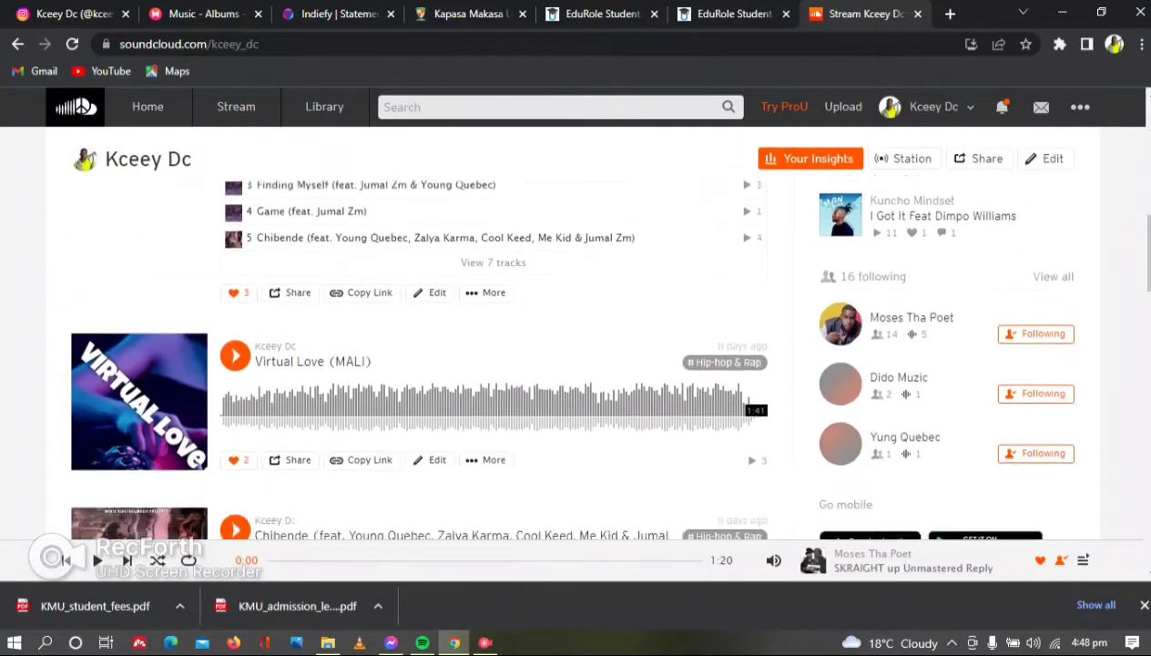
pyautogui.scroll(-4, 419, 356)
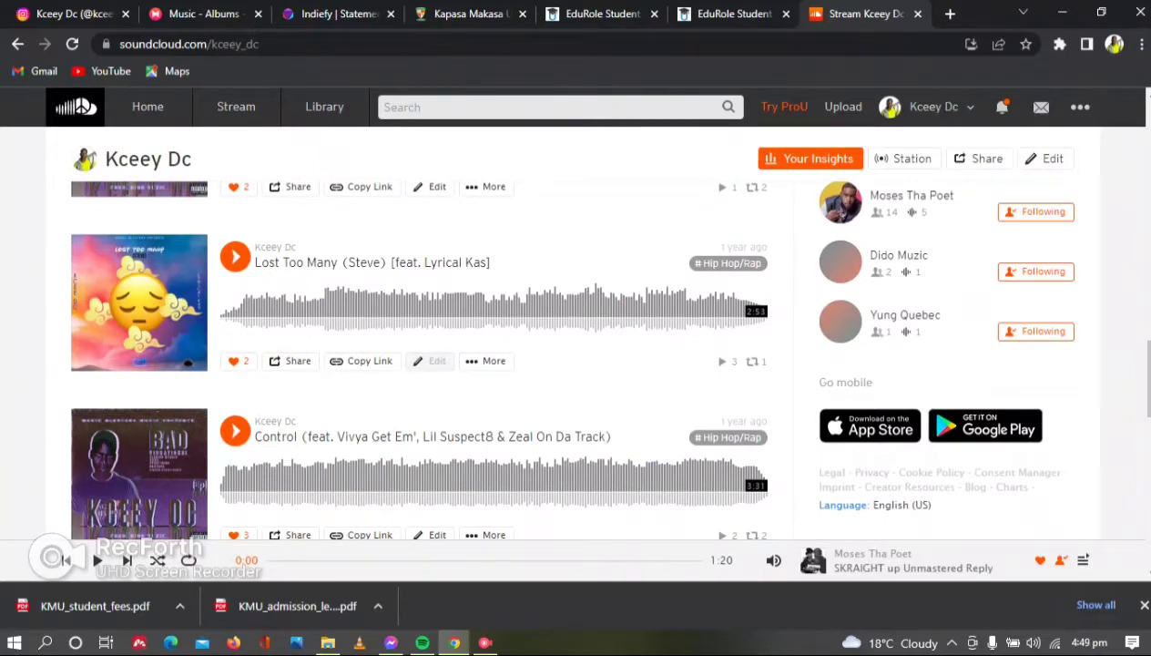
# Step: Review Lost Too Many (Steve)'s edit details unsaved, then scroll to FPB X 8aape
pyautogui.click(430, 360)
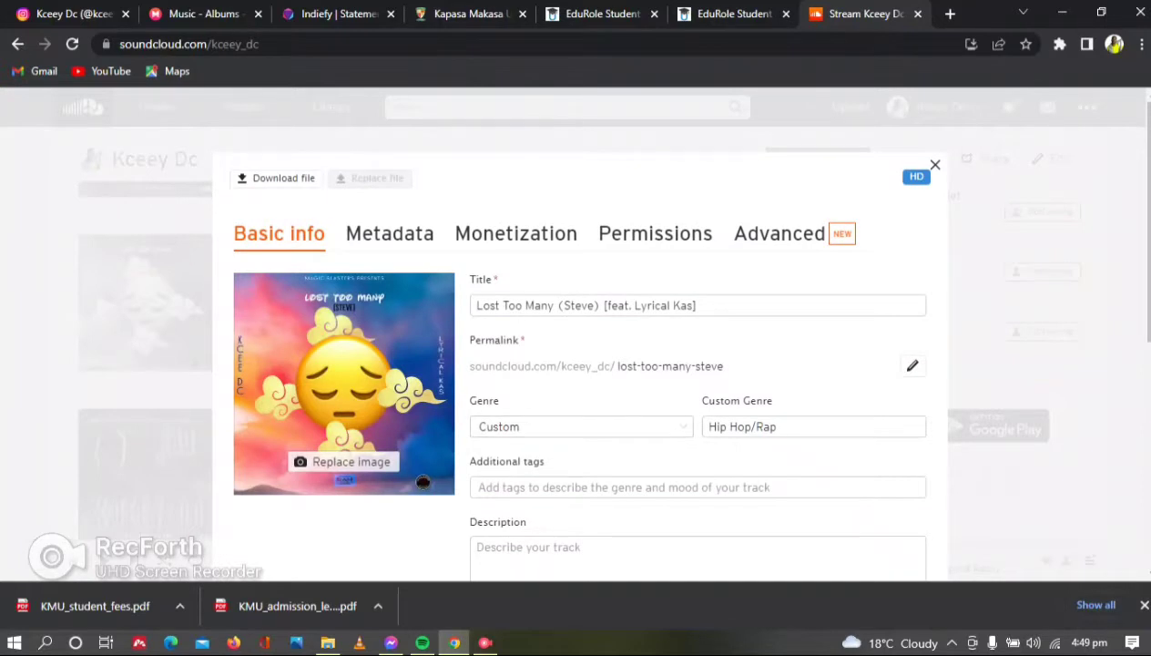
pyautogui.scroll(-4, 583, 346)
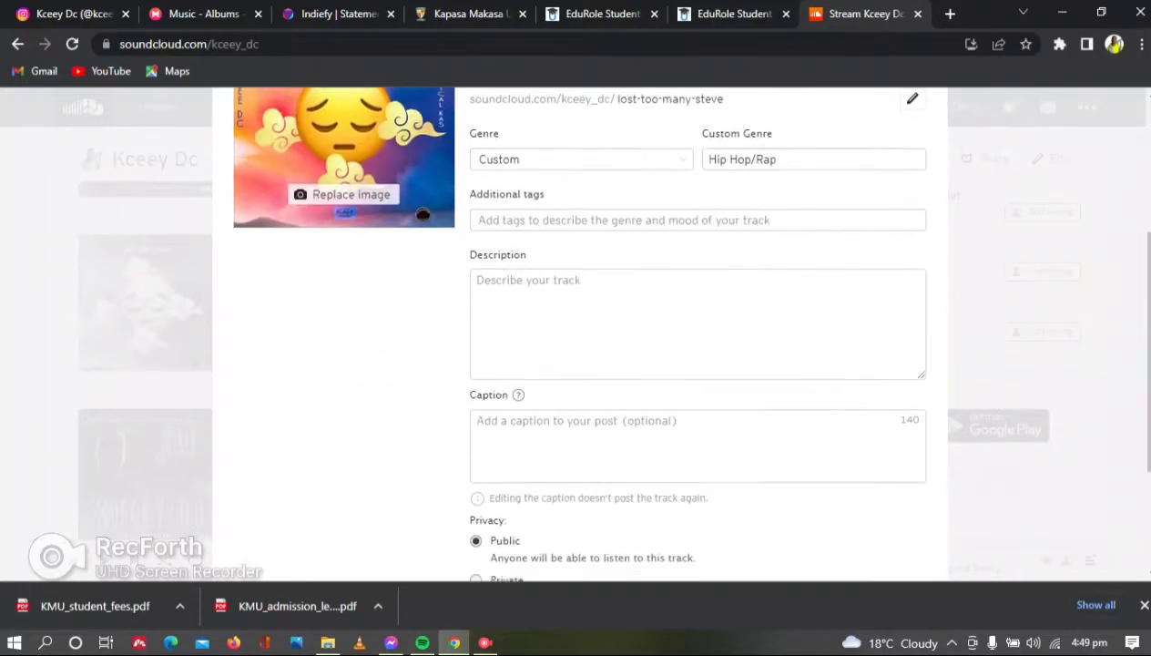
pyautogui.scroll(-1, 423, 106)
pyautogui.scroll(5, 583, 346)
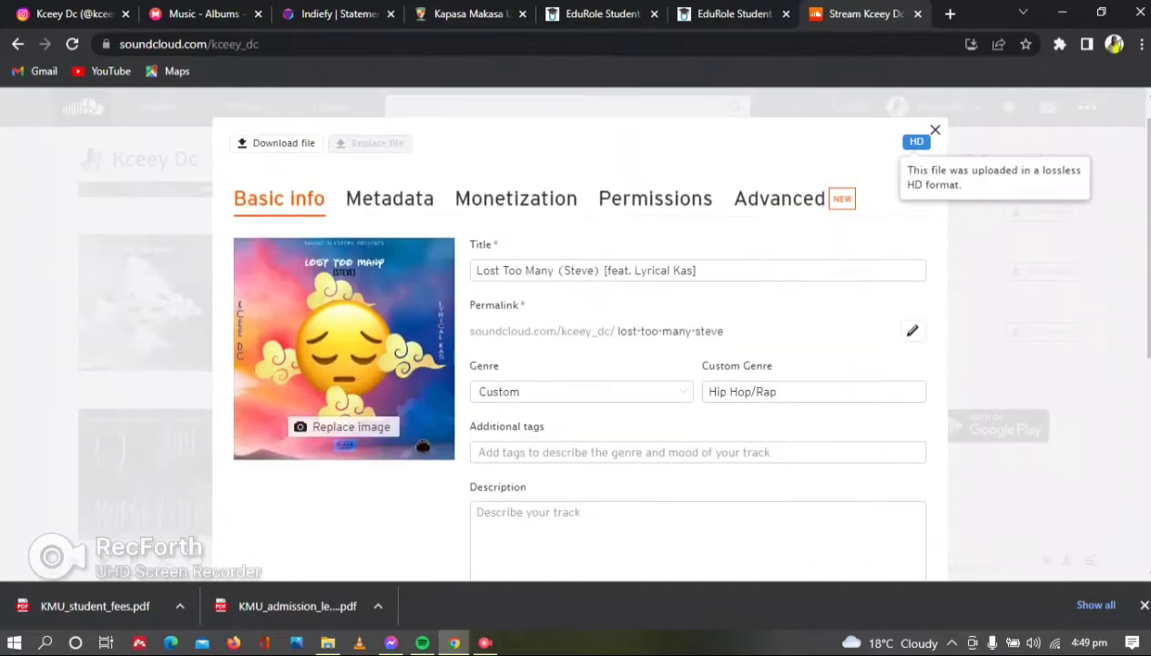
pyautogui.click(935, 129)
pyautogui.scroll(-5, 419, 356)
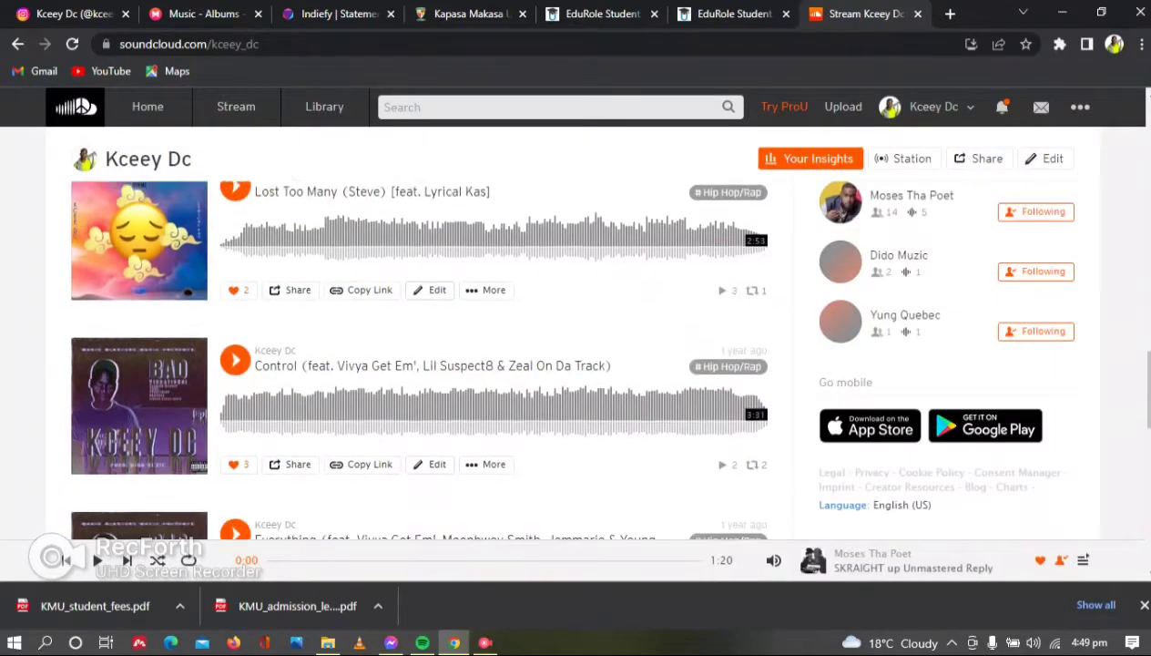
pyautogui.scroll(-5, 419, 355)
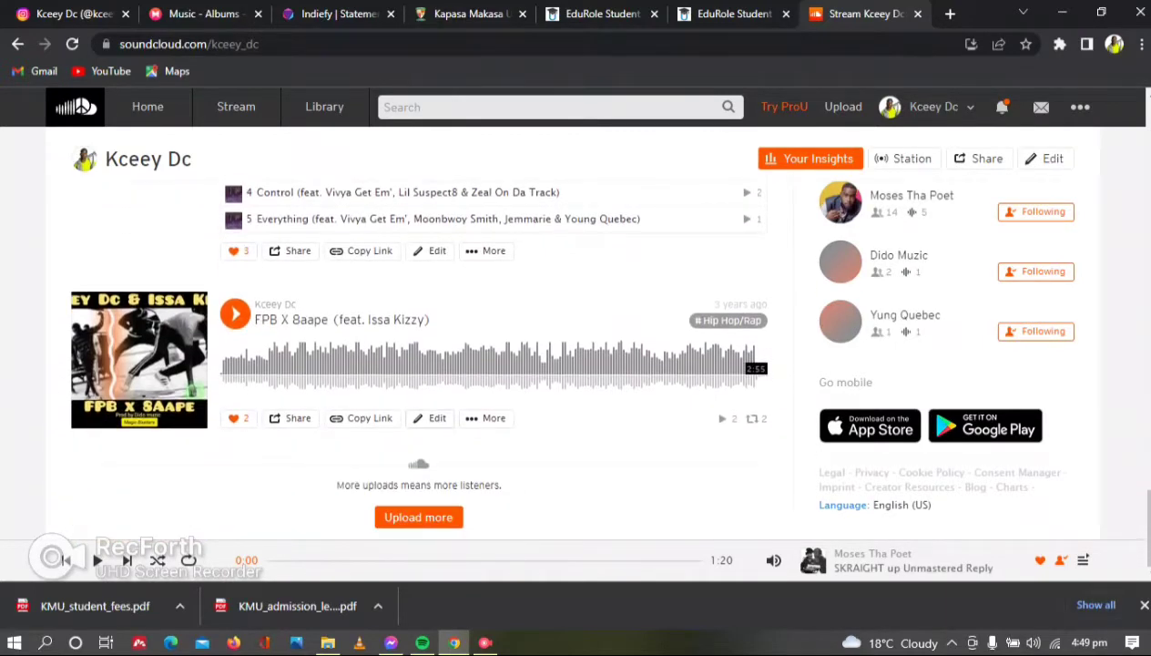
# Step: Check FPB X 8aape's buy-link and description edit form unchanged, then scroll back to Chibende
pyautogui.click(429, 418)
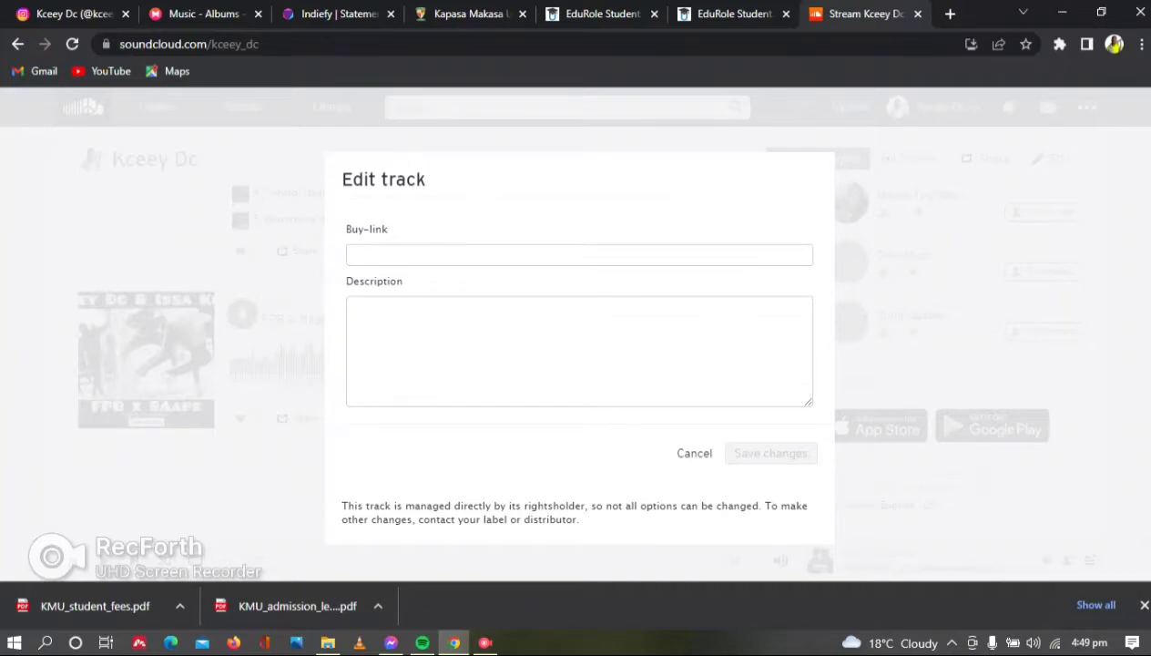
pyautogui.press('Escape')
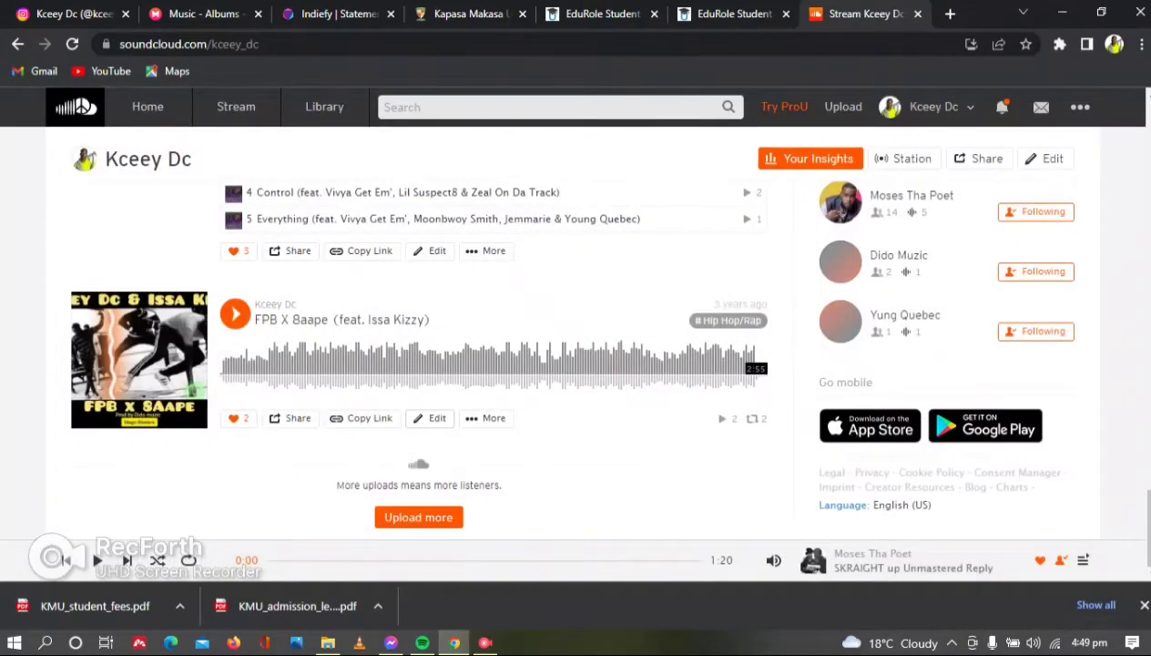
pyautogui.scroll(2, 414, 355)
pyautogui.scroll(10, 414, 355)
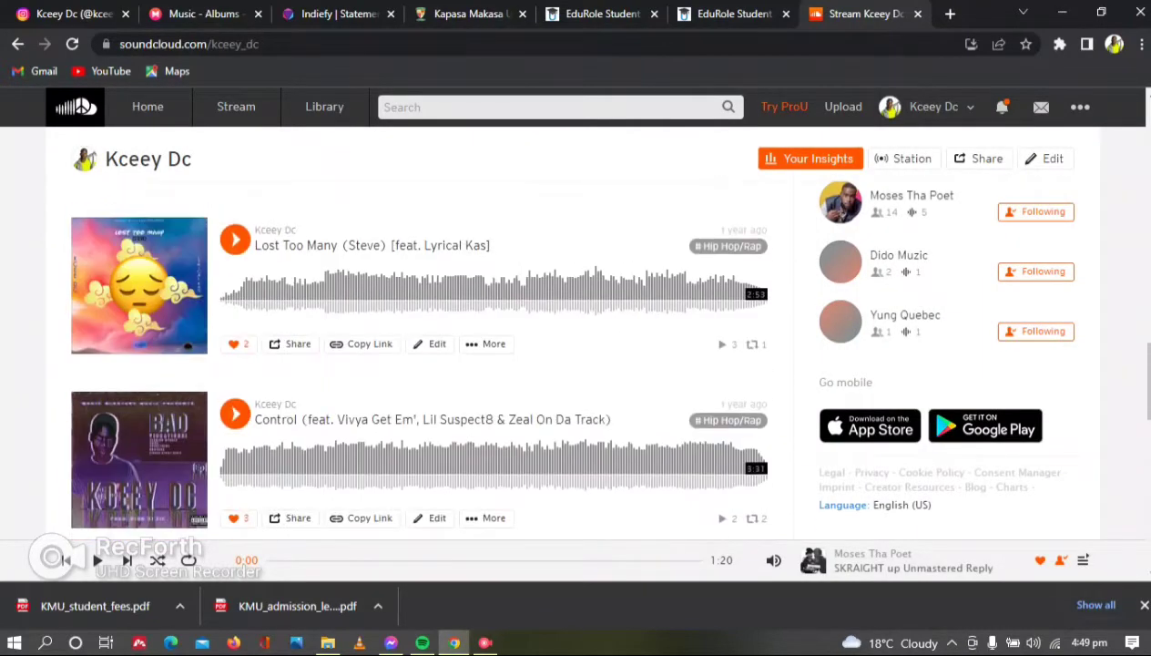
pyautogui.scroll(4, 413, 355)
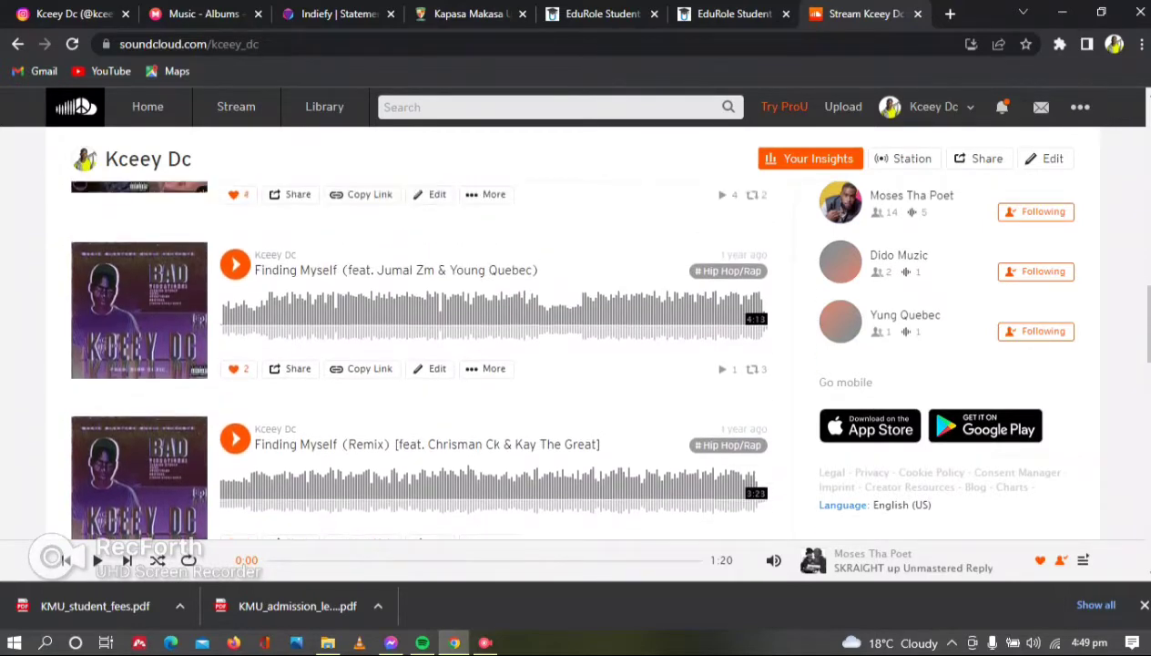
pyautogui.scroll(2, 414, 356)
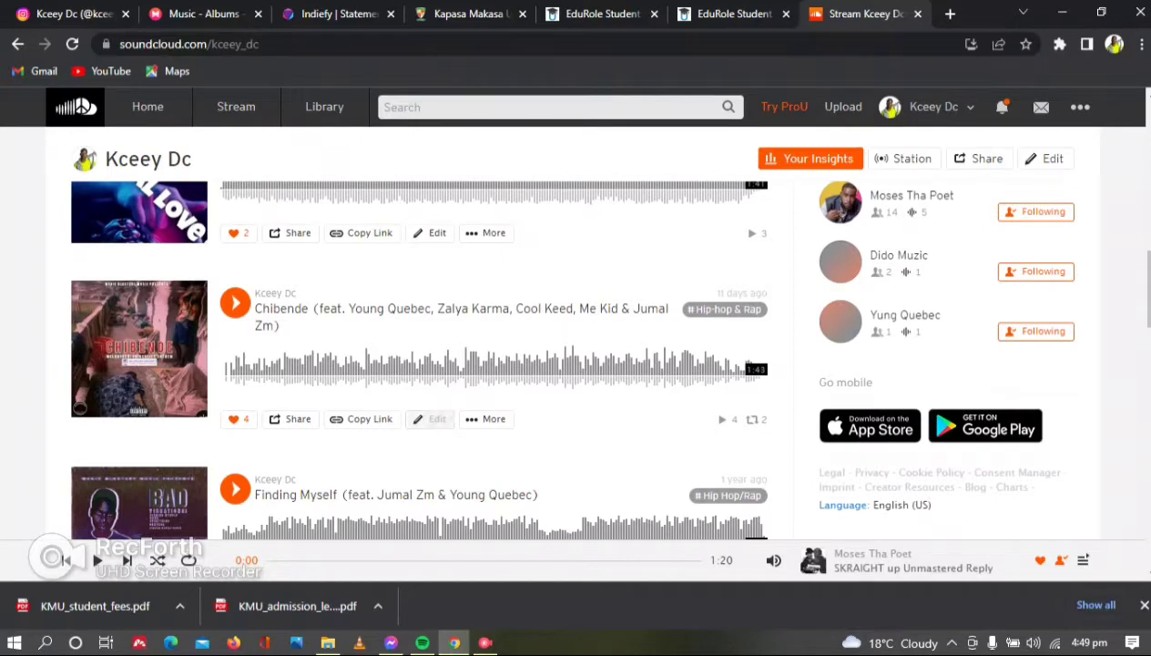
# Step: Review Chibende's Monetization territories under Independent IP BV (IIP), then close its edit dialog
pyautogui.click(430, 418)
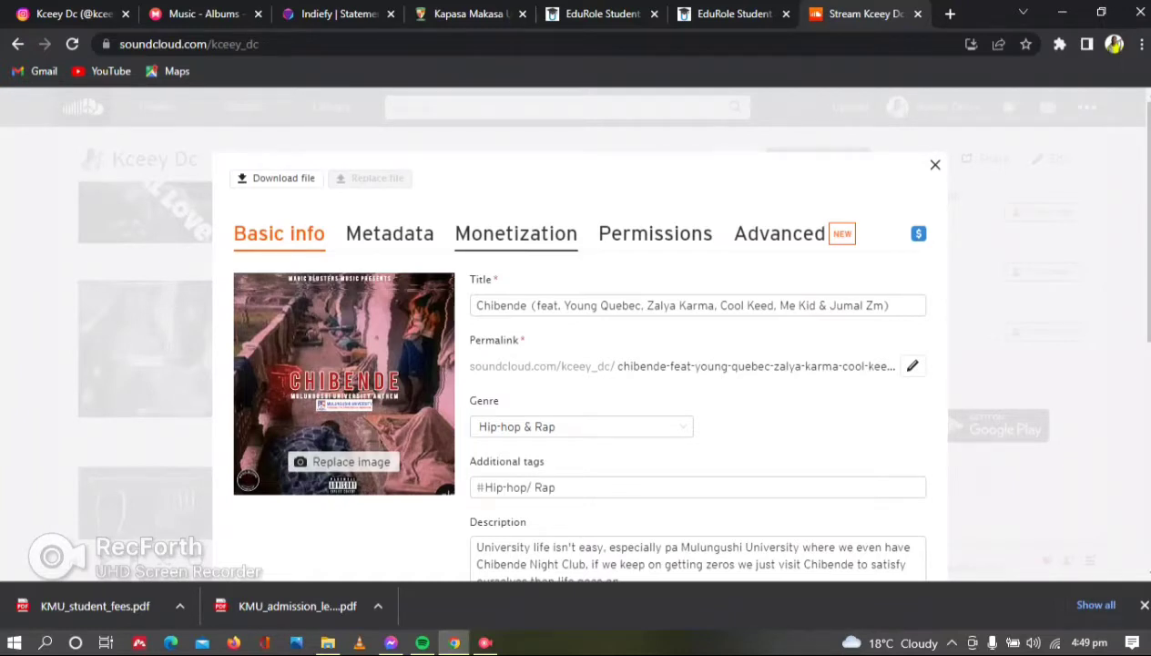
pyautogui.click(515, 233)
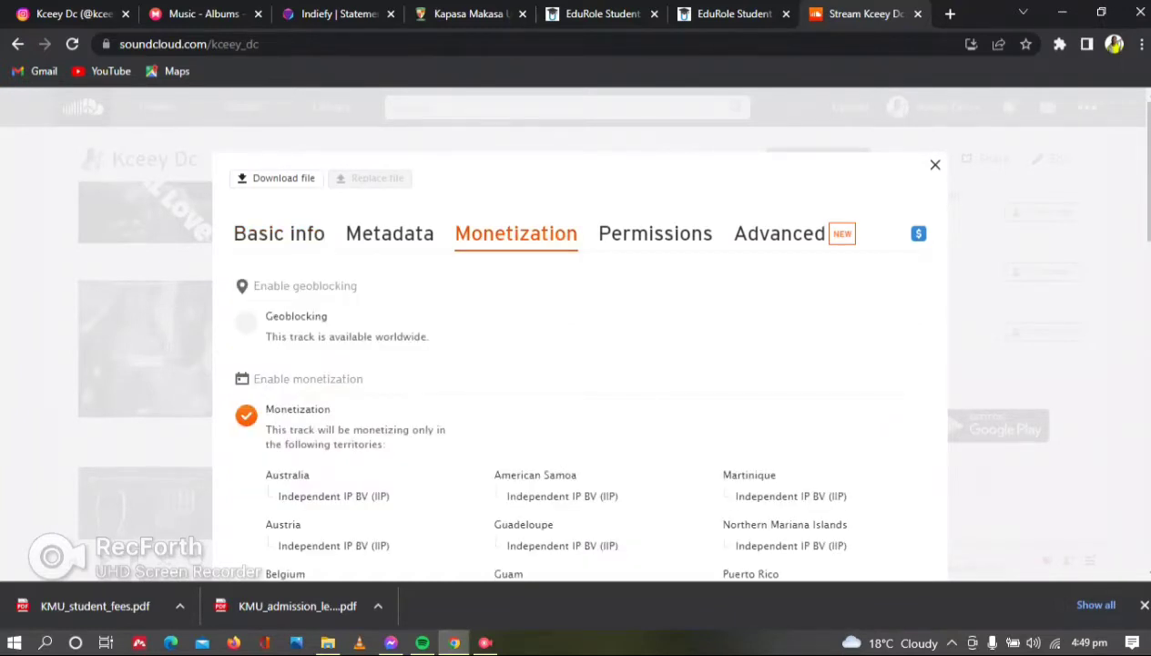
pyautogui.scroll(-2, 576, 364)
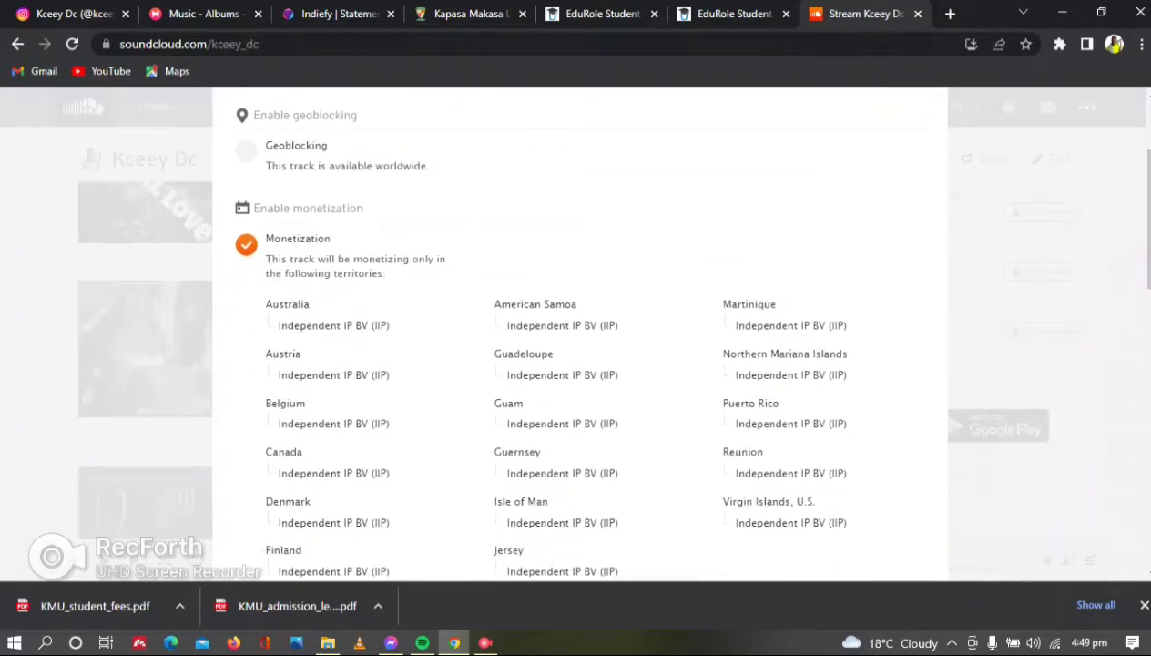
pyautogui.scroll(-2, 473, 326)
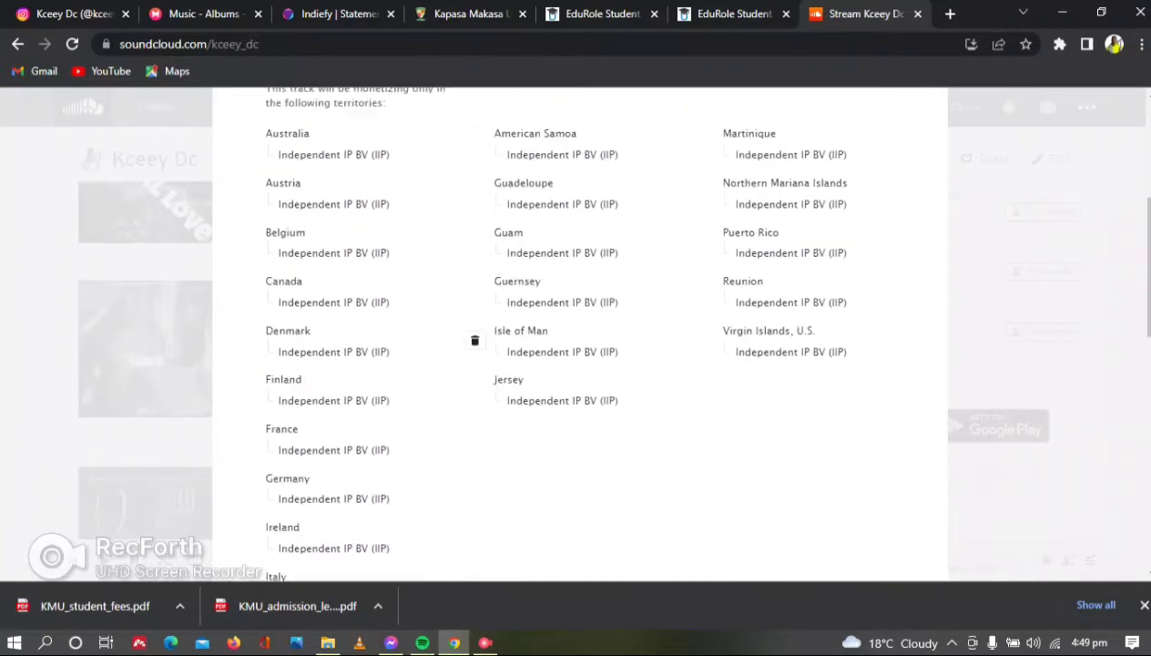
pyautogui.scroll(-2, 473, 374)
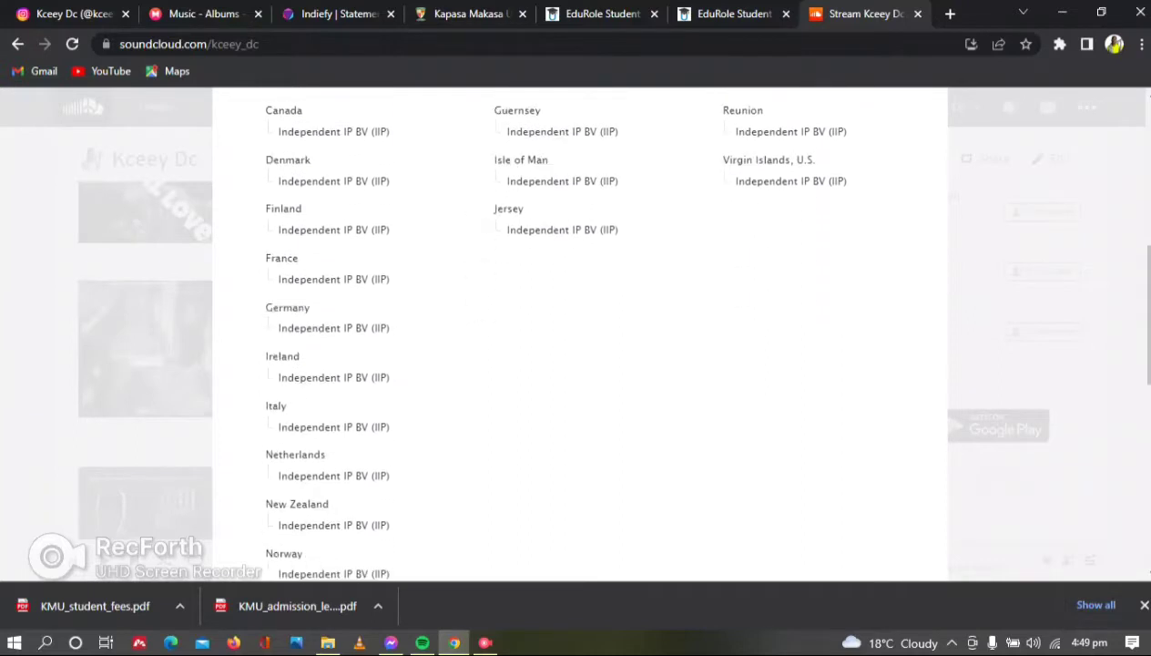
pyautogui.scroll(6, 575, 364)
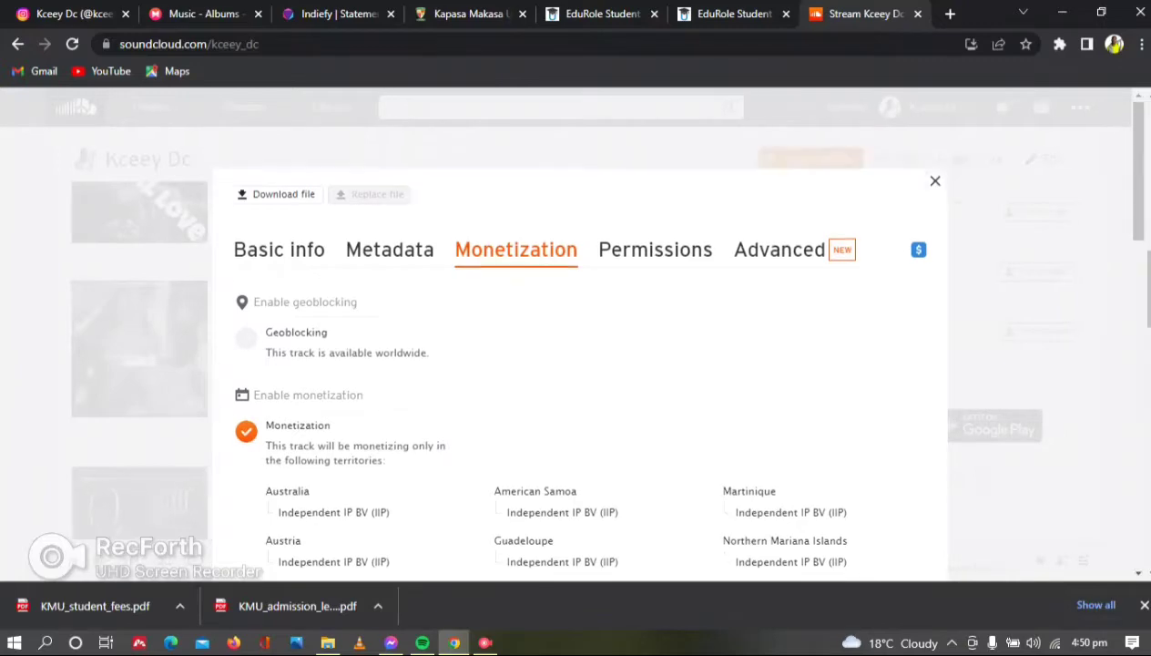
pyautogui.click(935, 165)
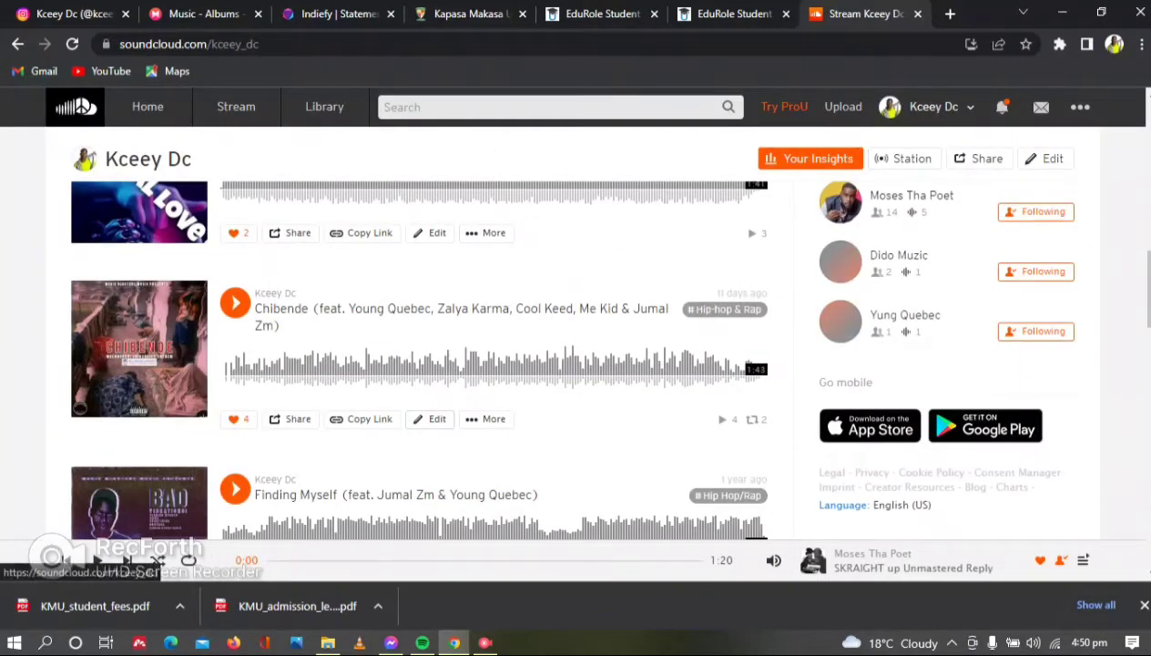
# Step: Sign out of the current SoundCloud account from the header's '...' menu
pyautogui.click(934, 107)
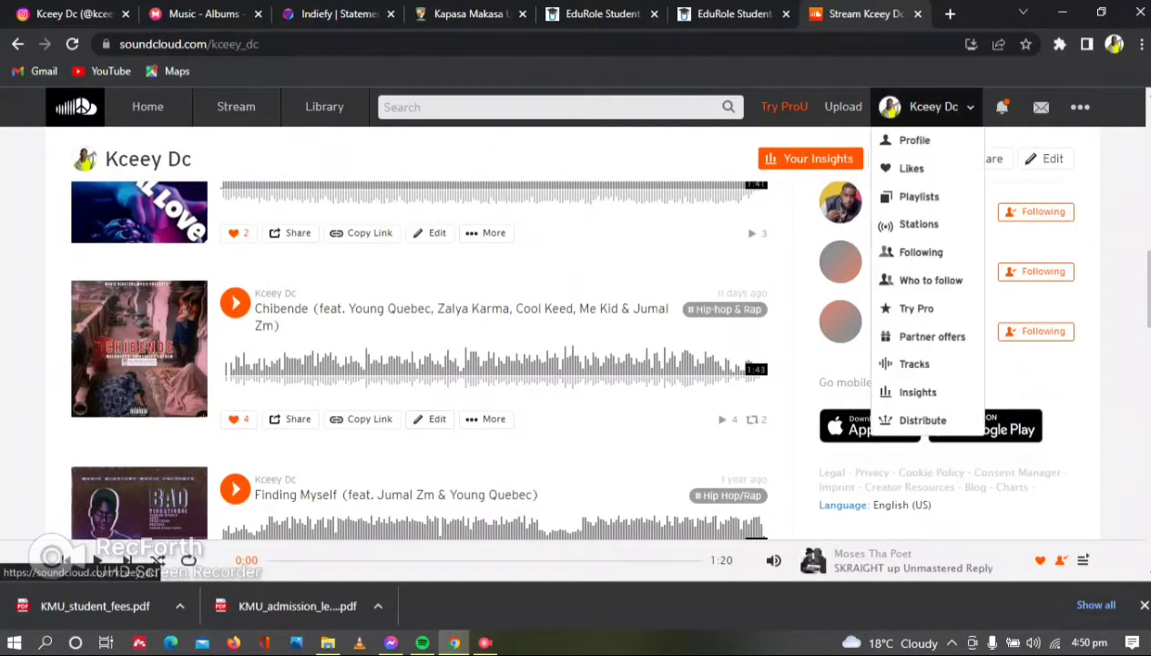
pyautogui.click(934, 107)
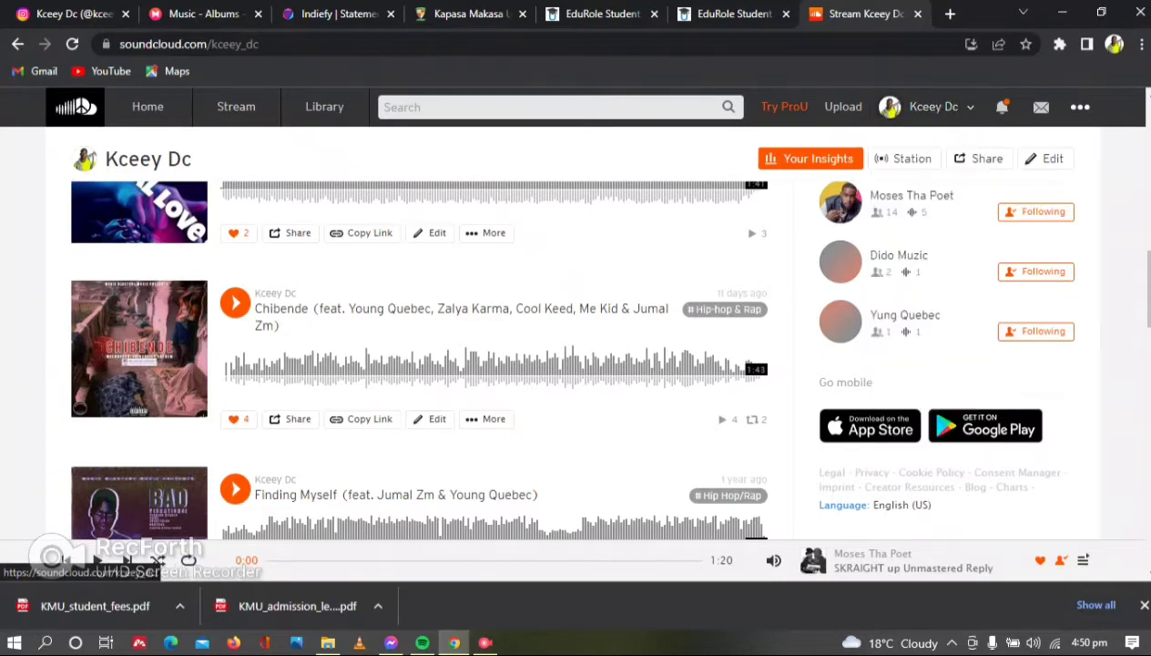
pyautogui.click(1081, 106)
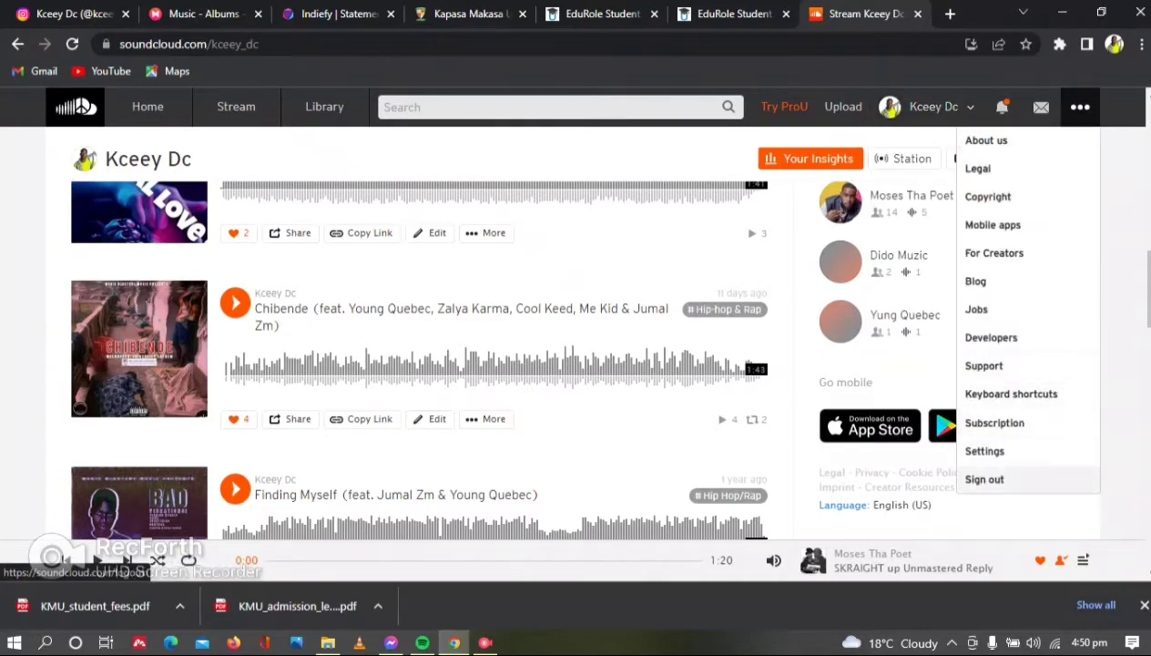
pyautogui.click(985, 479)
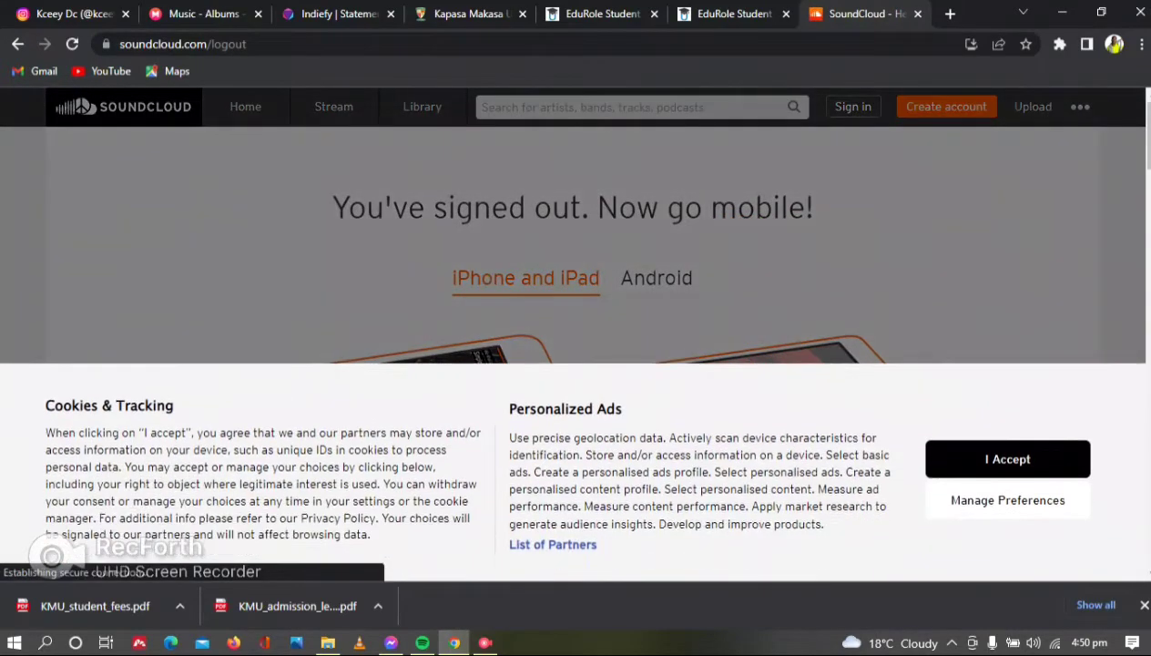
# Step: Accept the cookie terms and sign in with the second Google account
pyautogui.click(1007, 459)
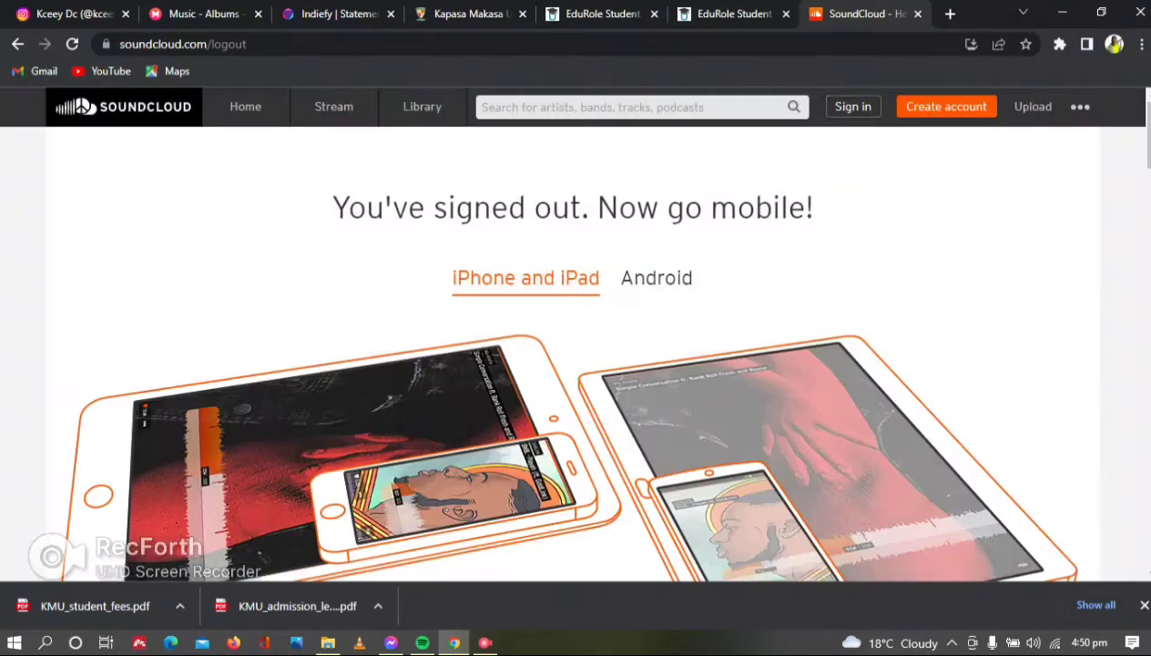
pyautogui.click(852, 106)
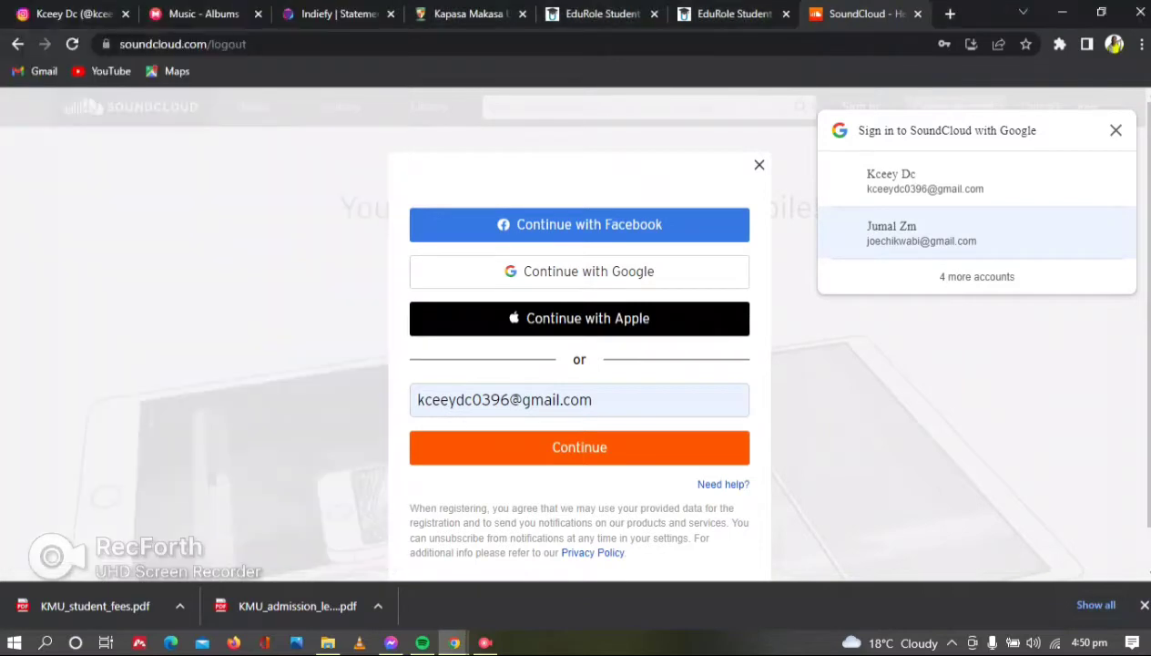
pyautogui.click(920, 233)
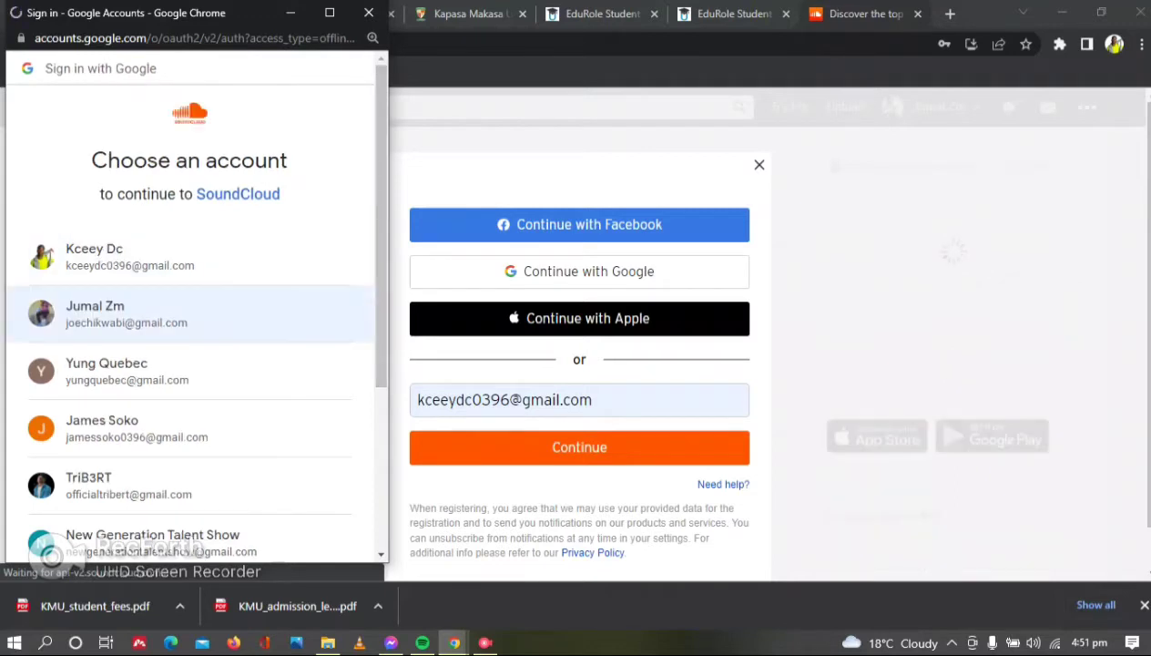
pyautogui.click(128, 313)
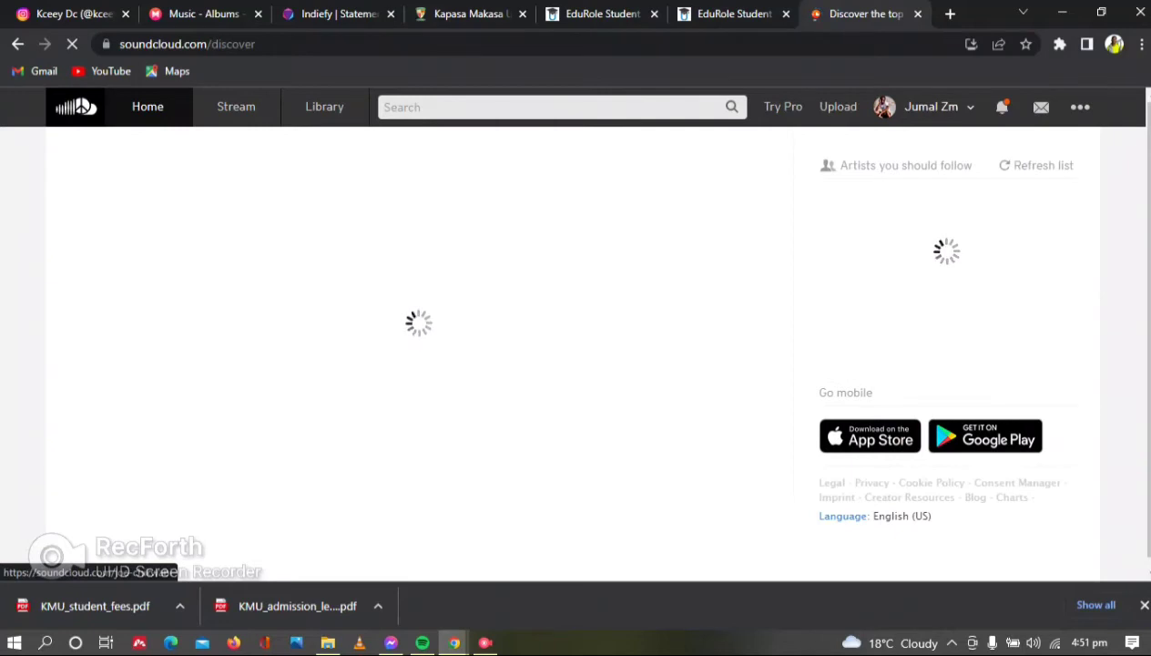
# Step: Go to the new account's Profile and scroll down to its High and Wonder Woman tracks
pyautogui.click(924, 107)
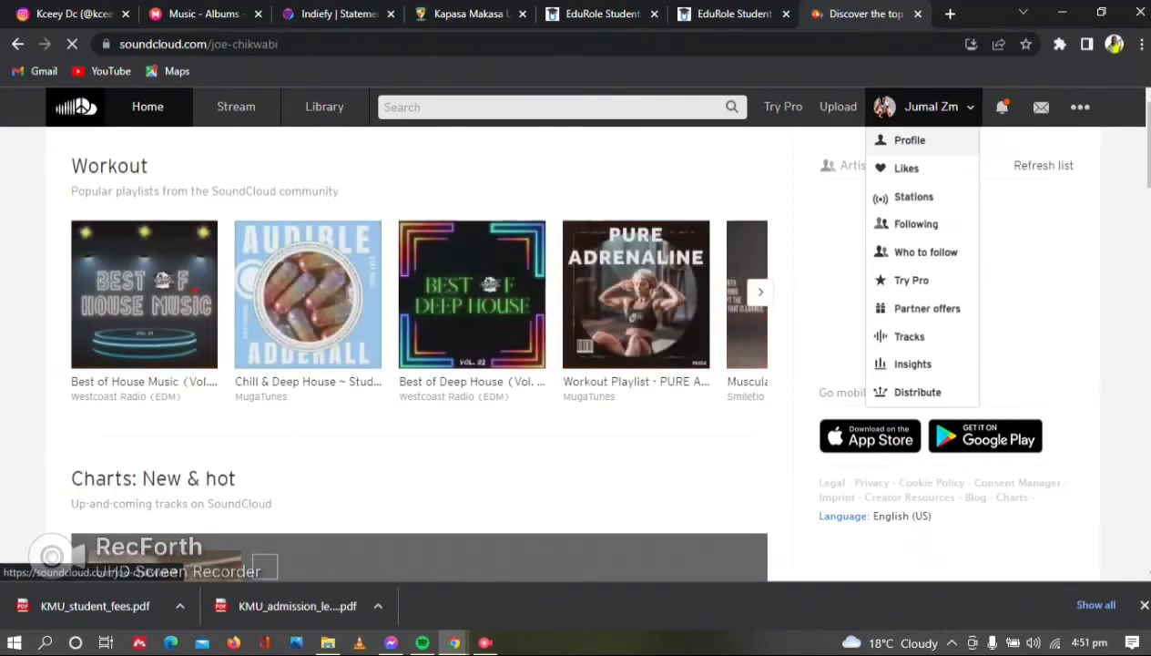
pyautogui.click(909, 140)
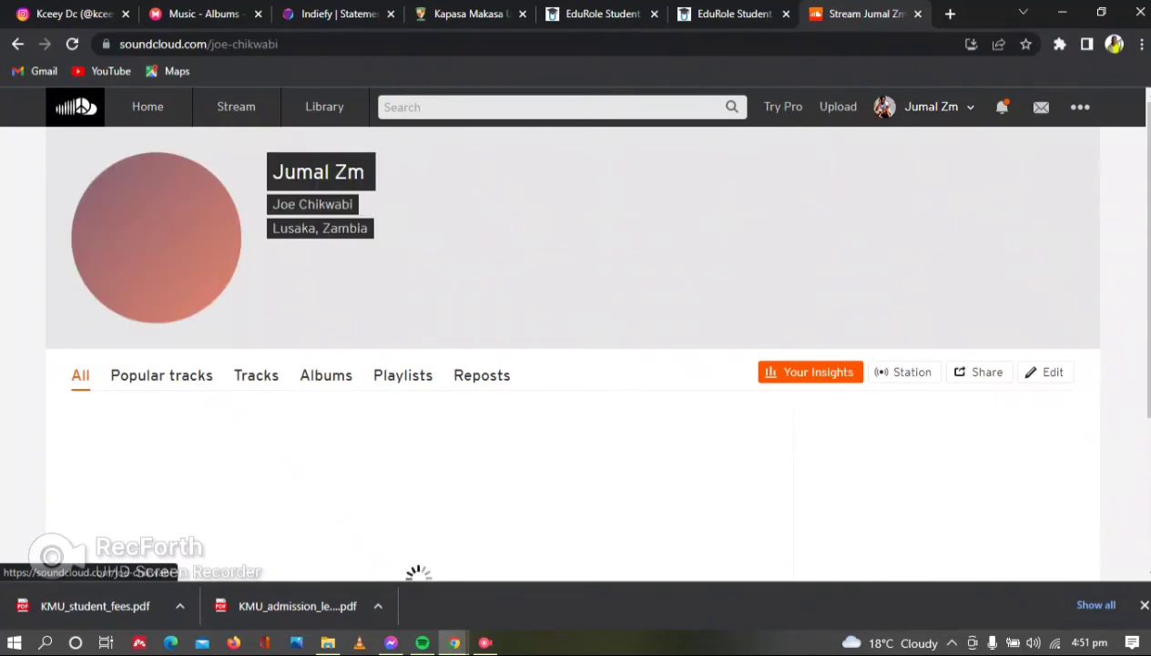
pyautogui.scroll(-5, 572, 346)
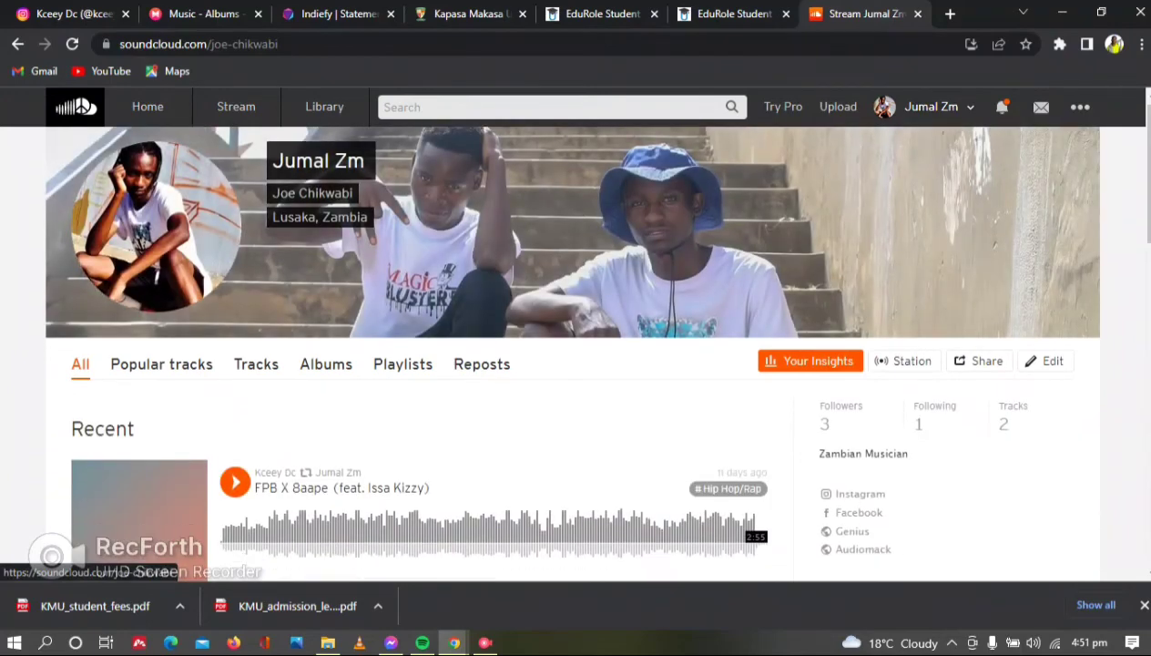
pyautogui.scroll(-7, 419, 574)
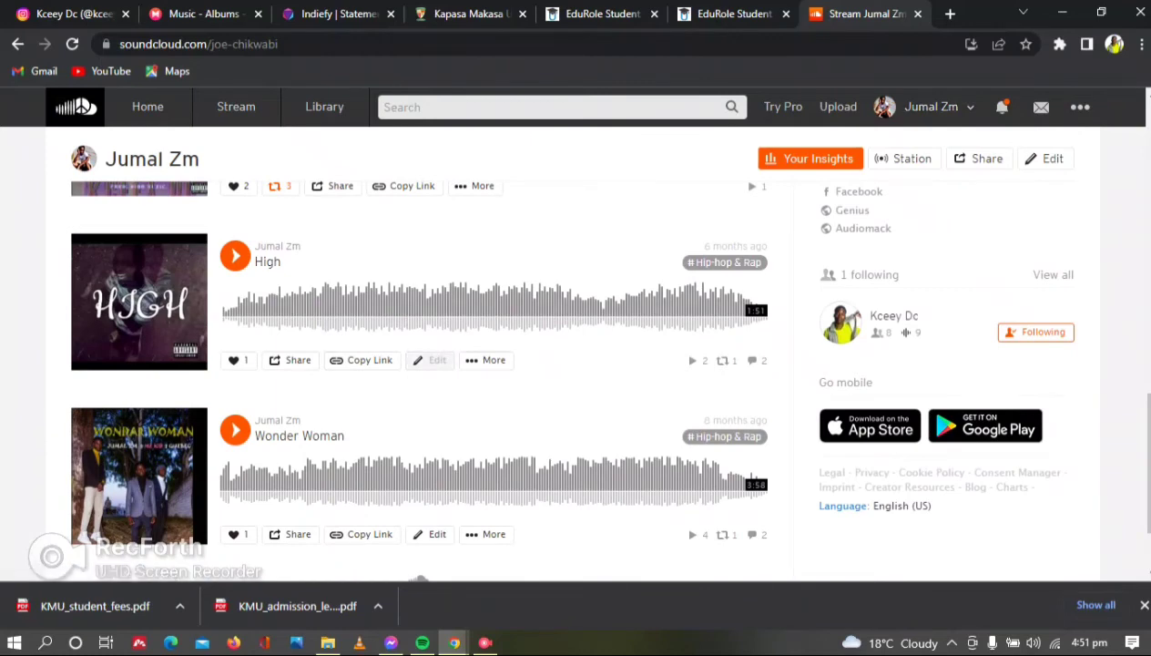
pyautogui.click(430, 360)
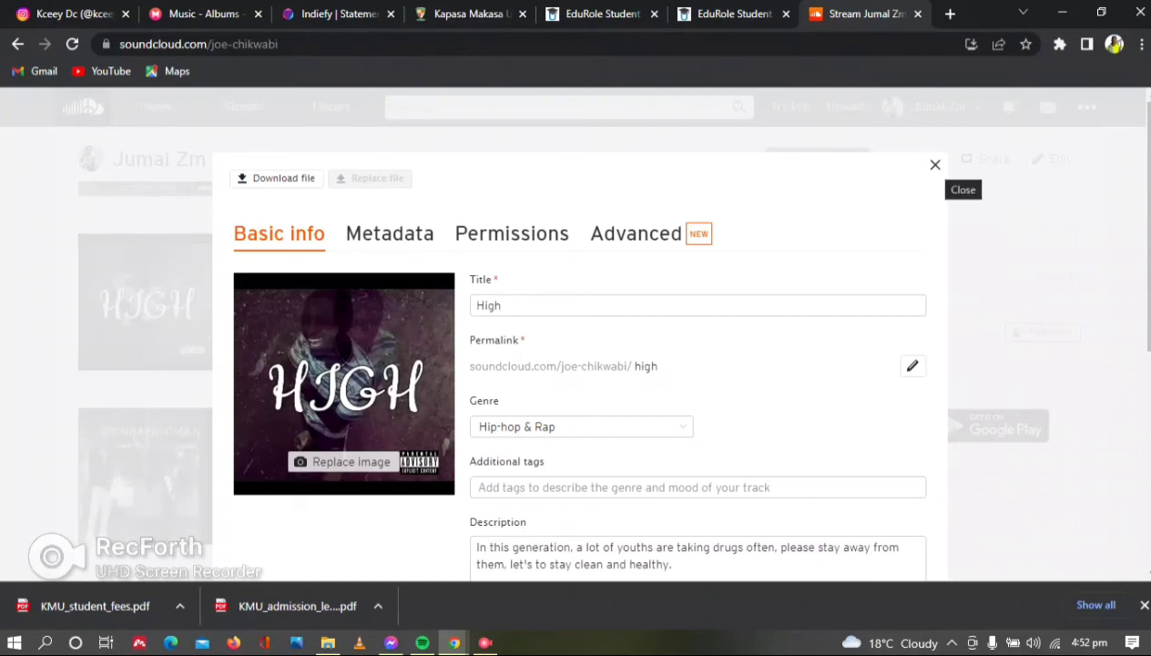
pyautogui.scroll(-5, 897, 365)
pyautogui.click(899, 326)
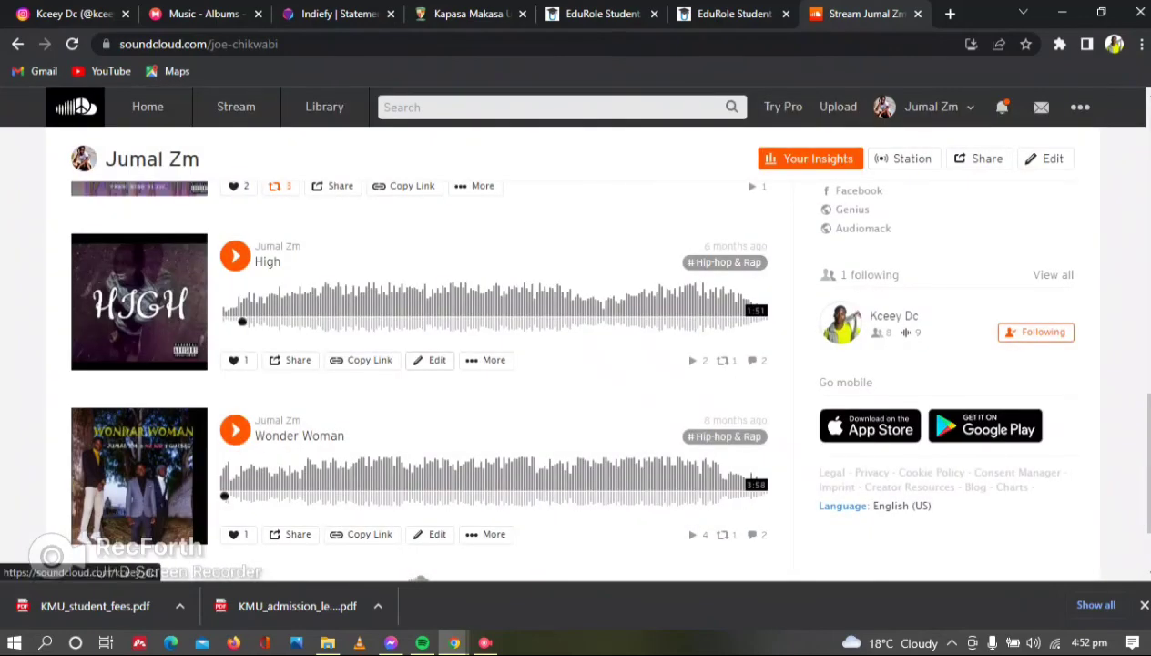
pyautogui.click(485, 643)
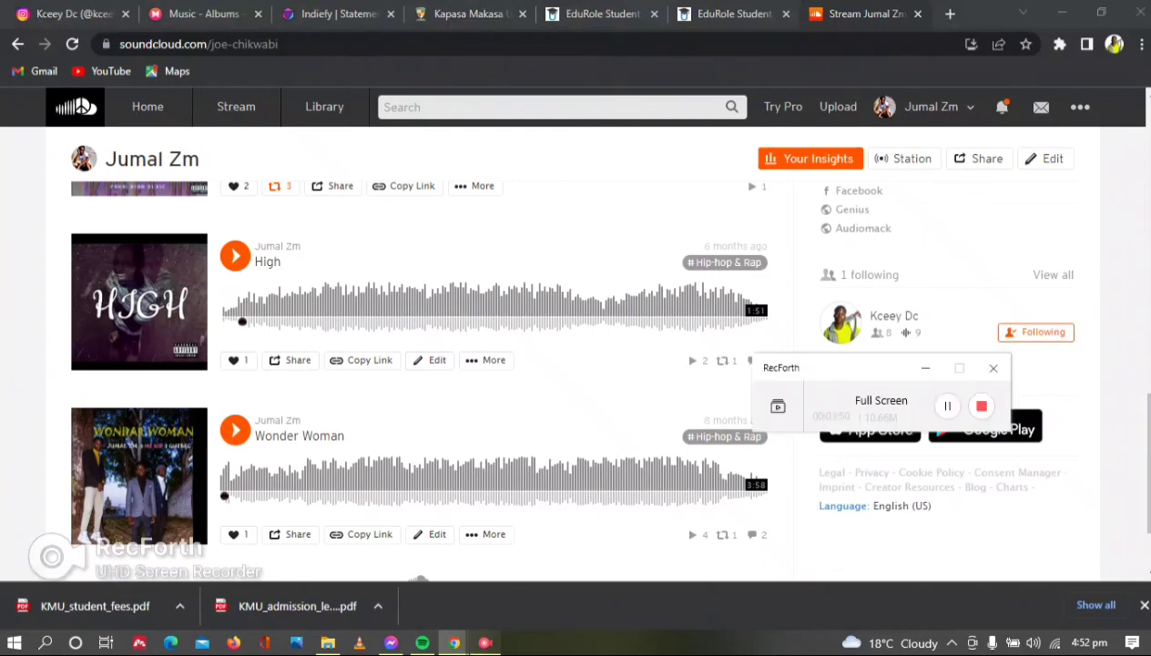